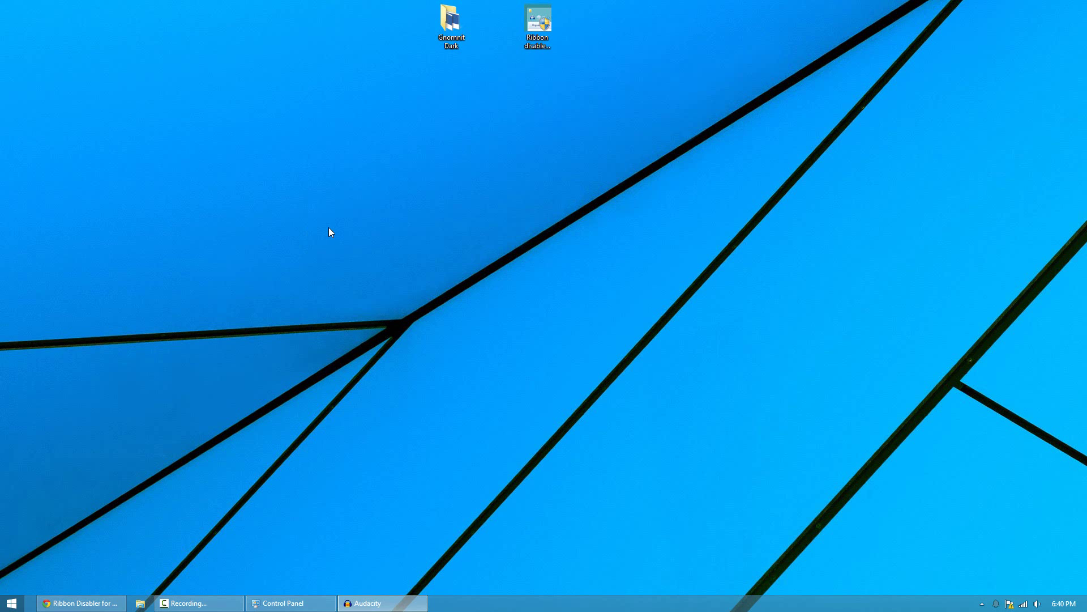
- Restore Chrome from the taskbar to the Gnomnit Dark for Windows 8 download page
{"action": "left_click", "coordinate": [80, 603]}
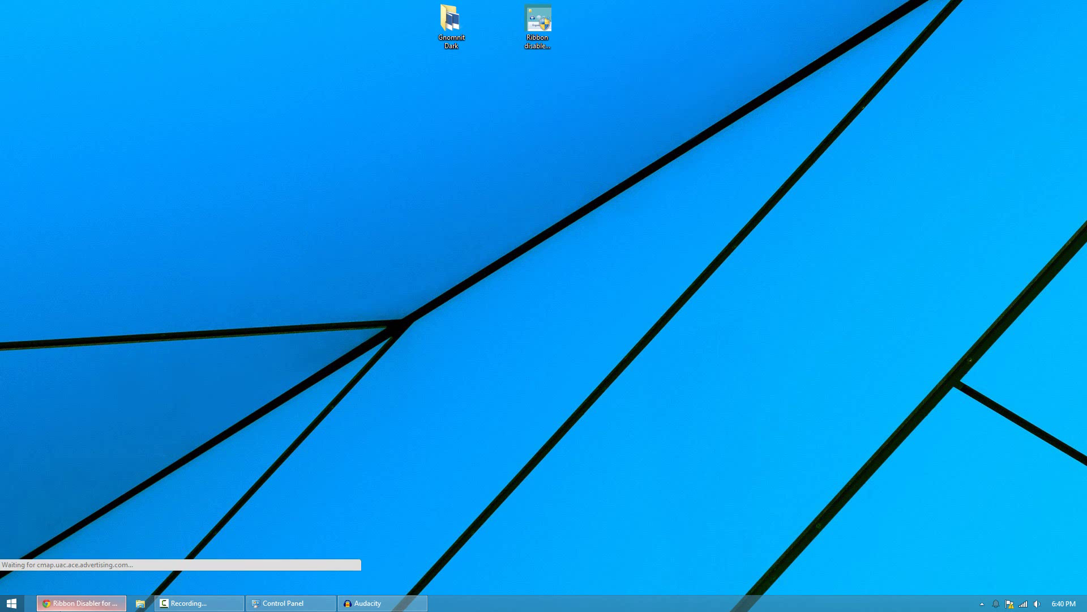
- Review the Gnomnit Dark and Ribbon Disabler pages, then minimize Chrome to the desktop
{"action": "left_click", "coordinate": [91, 5]}
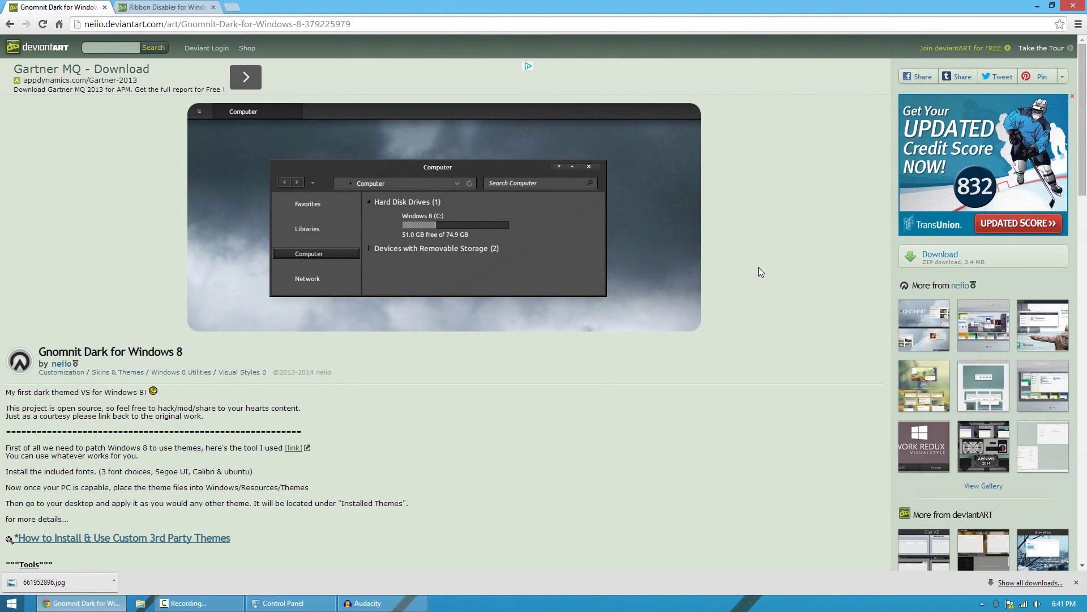
{"action": "left_click", "coordinate": [160, 7]}
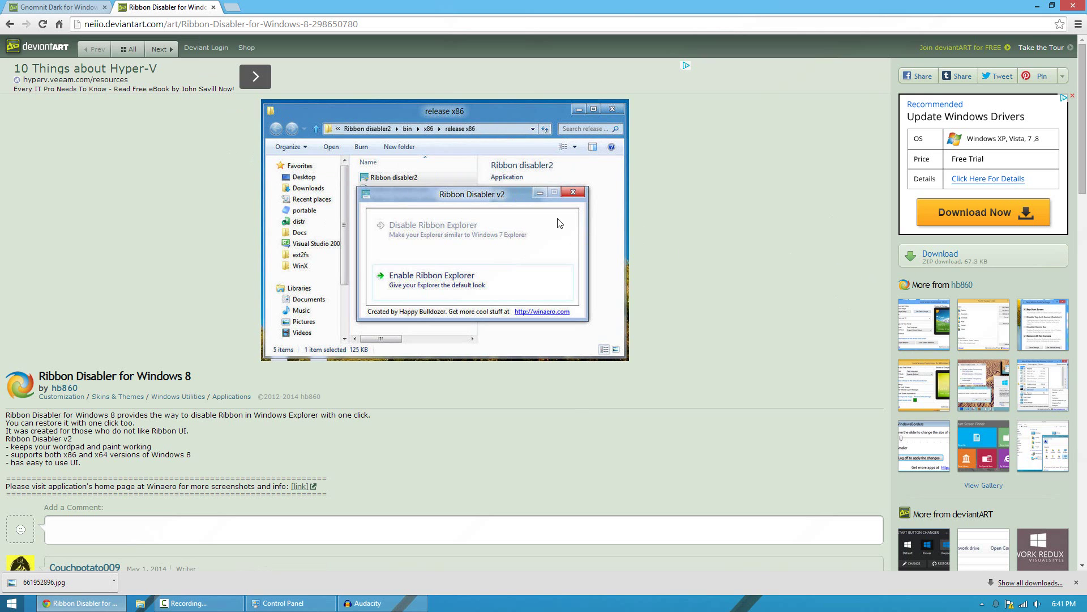
{"action": "left_click", "coordinate": [1037, 6]}
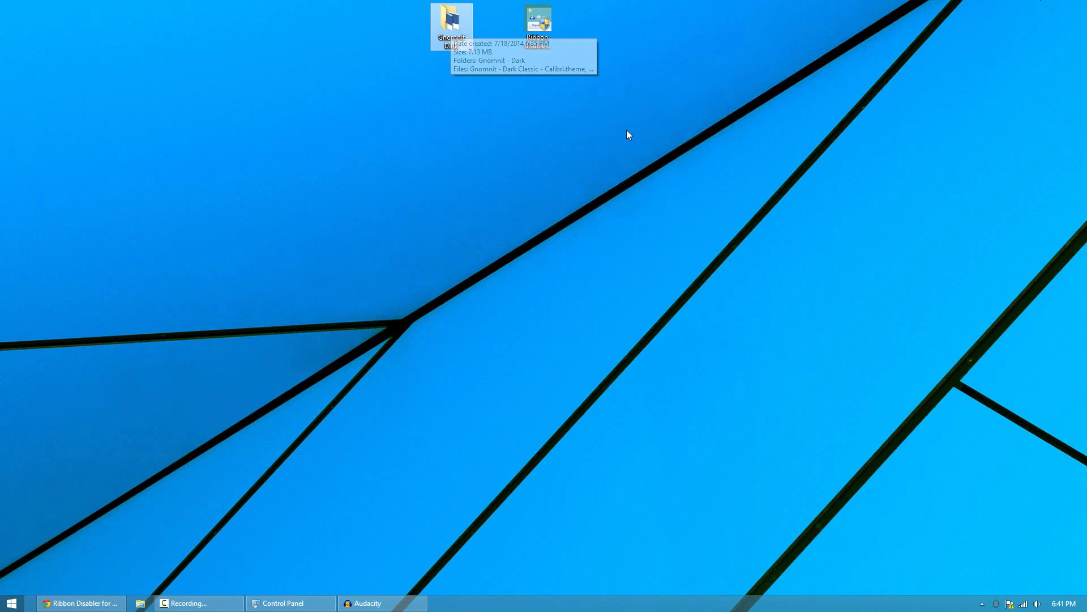
{"action": "left_click", "coordinate": [548, 30]}
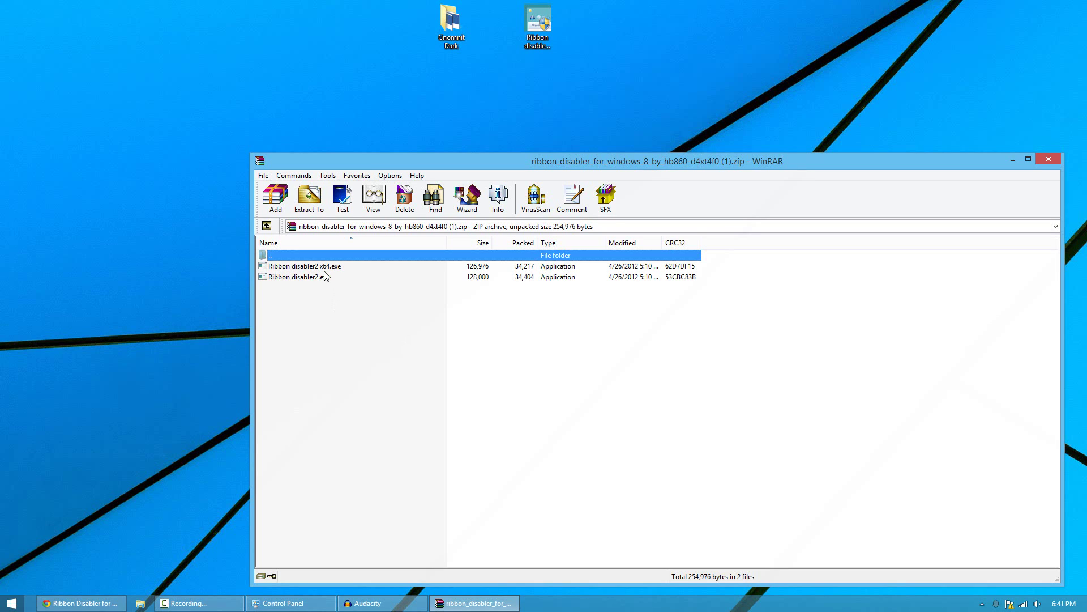
{"action": "left_click", "coordinate": [140, 603]}
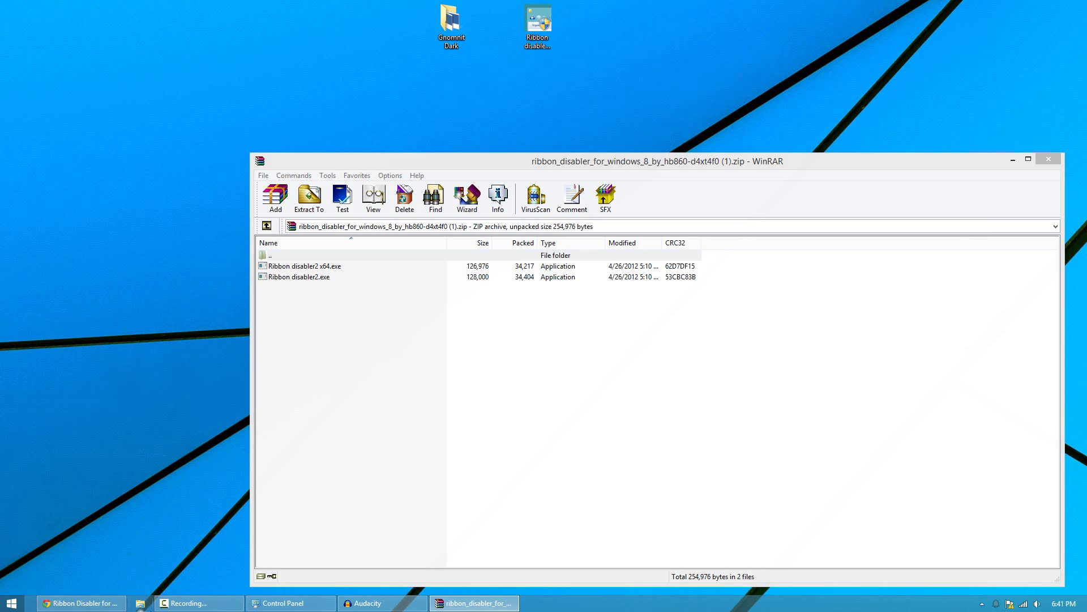
{"action": "left_click", "coordinate": [320, 338]}
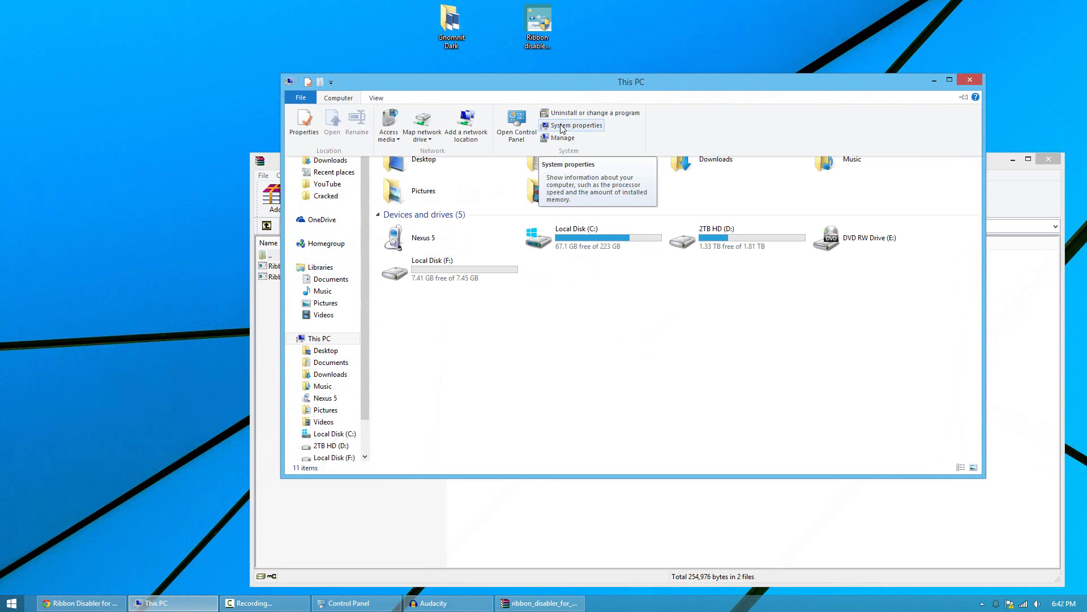
{"action": "left_click", "coordinate": [563, 126]}
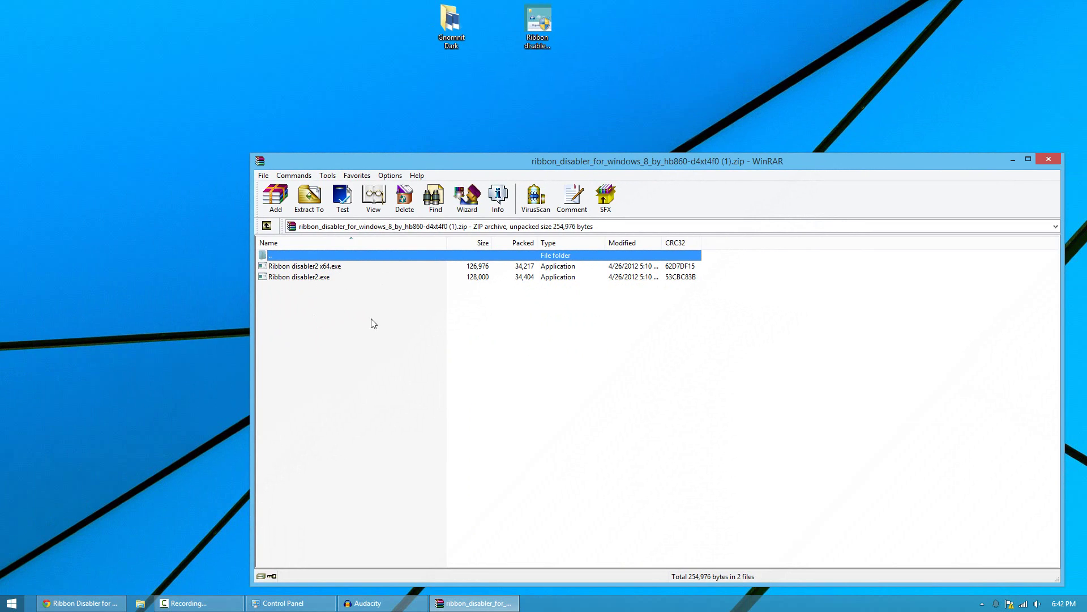
{"action": "left_click", "coordinate": [444, 346]}
- Run Ribbon Disabler v2 to disable the Explorer ribbon, then open File Explorer to check
{"action": "left_click", "coordinate": [1048, 160]}
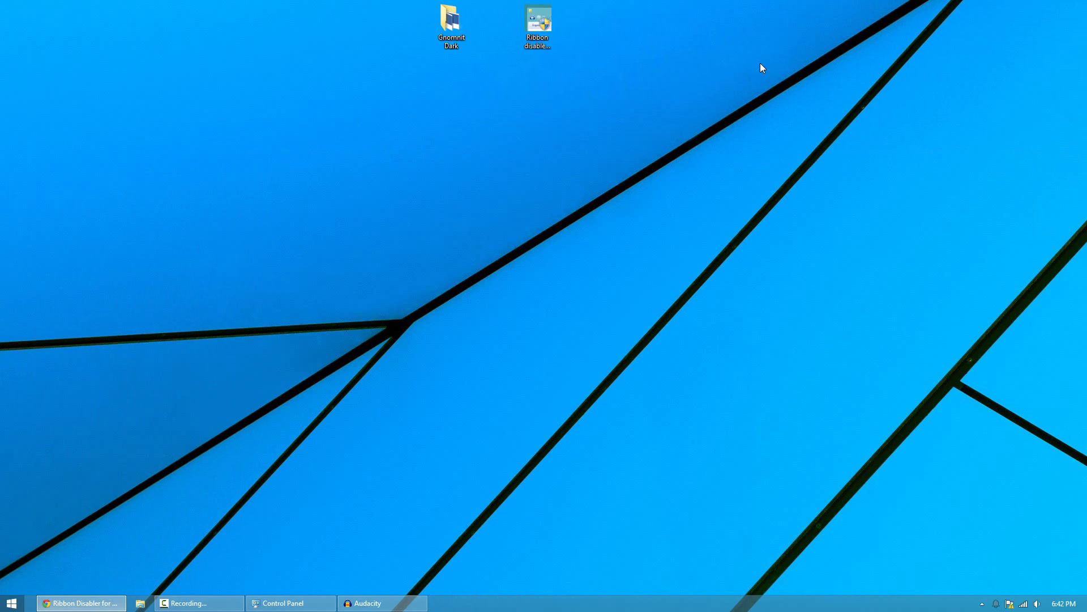
{"action": "double_click", "coordinate": [552, 18]}
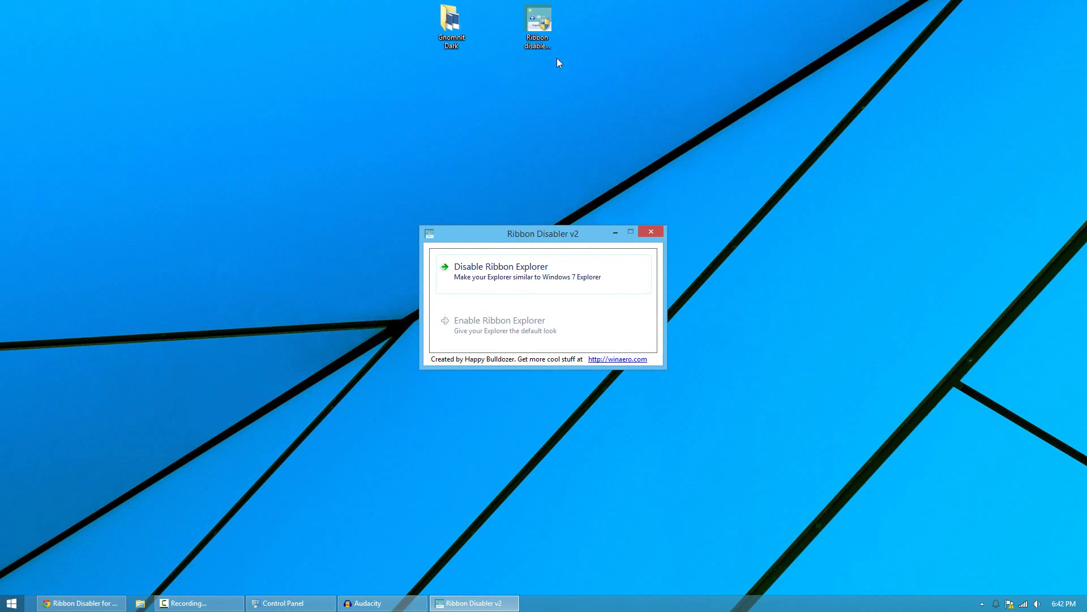
{"action": "left_click", "coordinate": [514, 290]}
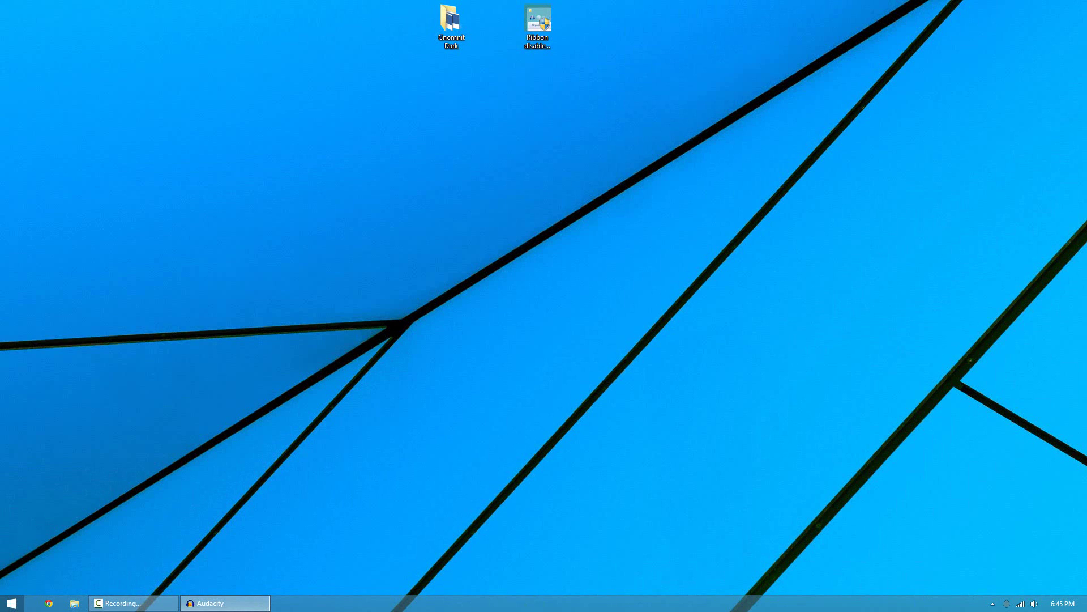
{"action": "left_click", "coordinate": [74, 602]}
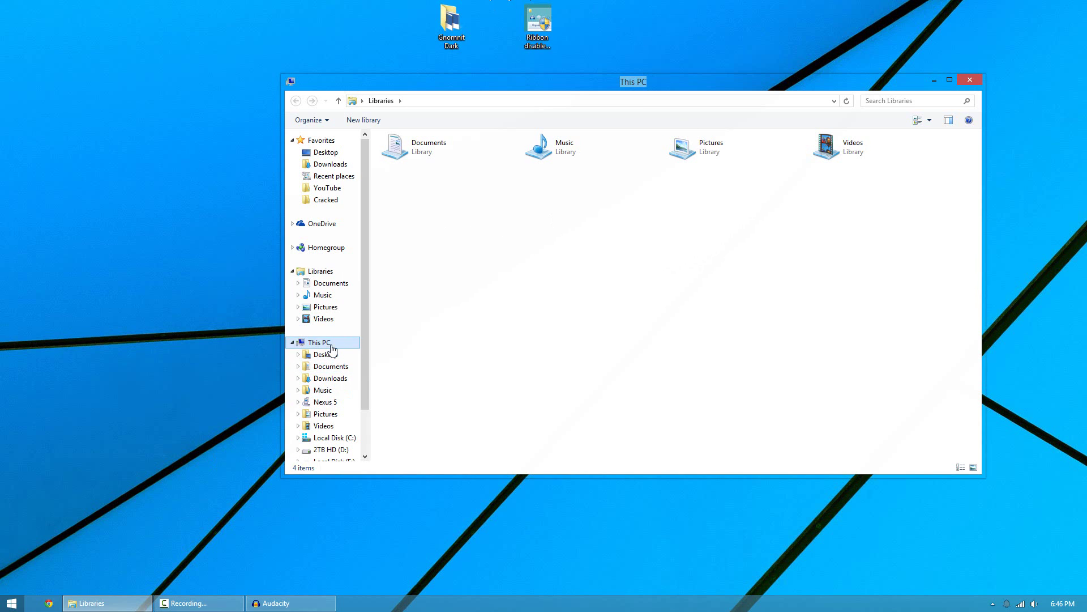
- Browse from This PC through Local Disk (C:) to C:\Windows\Resources\Themes
{"action": "left_click", "coordinate": [317, 343]}
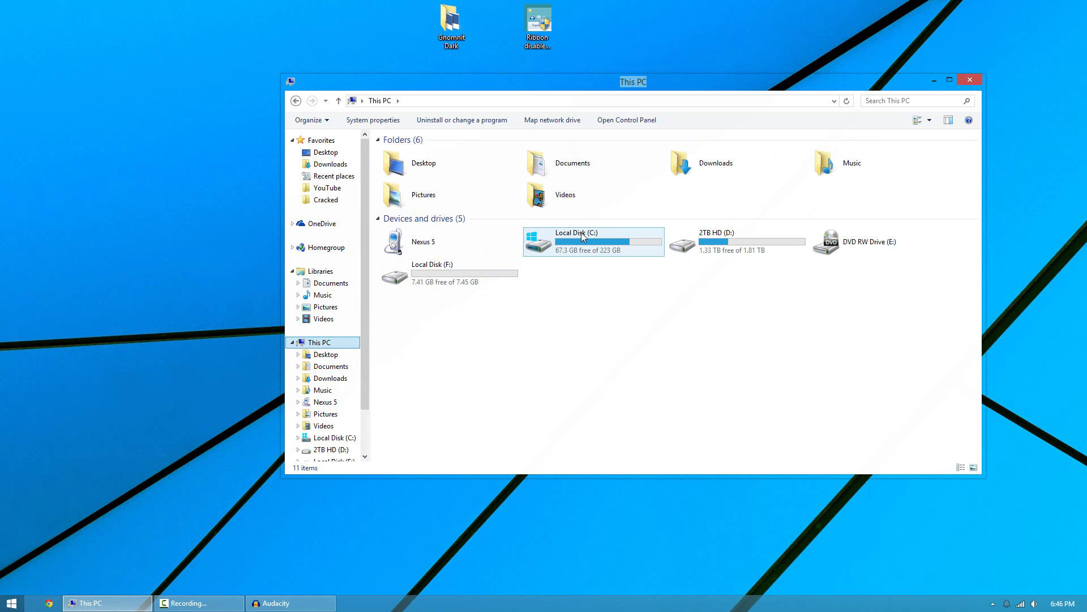
{"action": "mouse_move", "coordinate": [595, 239]}
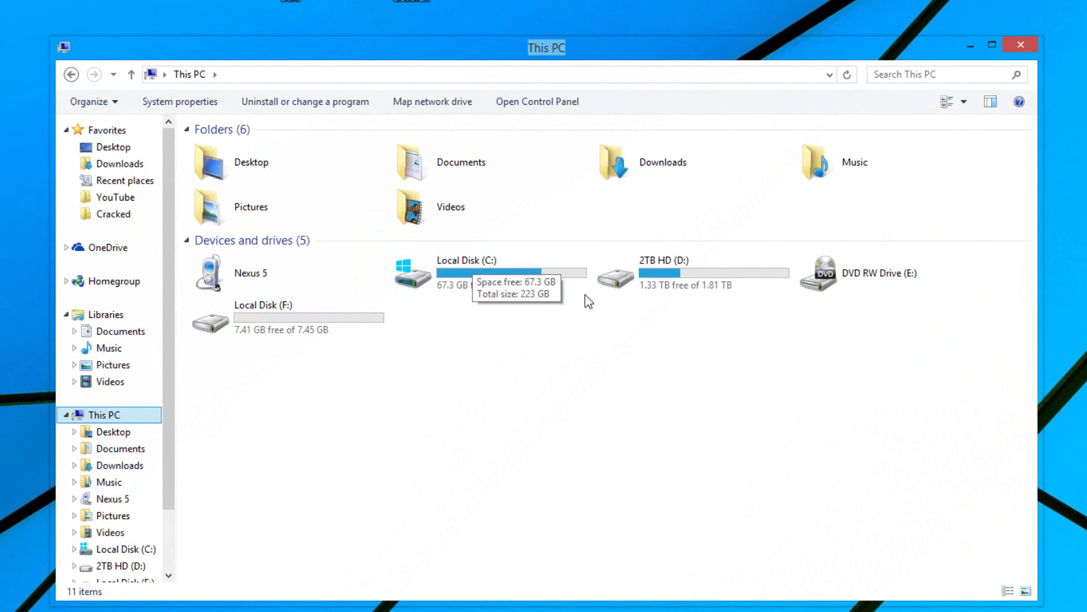
{"action": "double_click", "coordinate": [399, 274]}
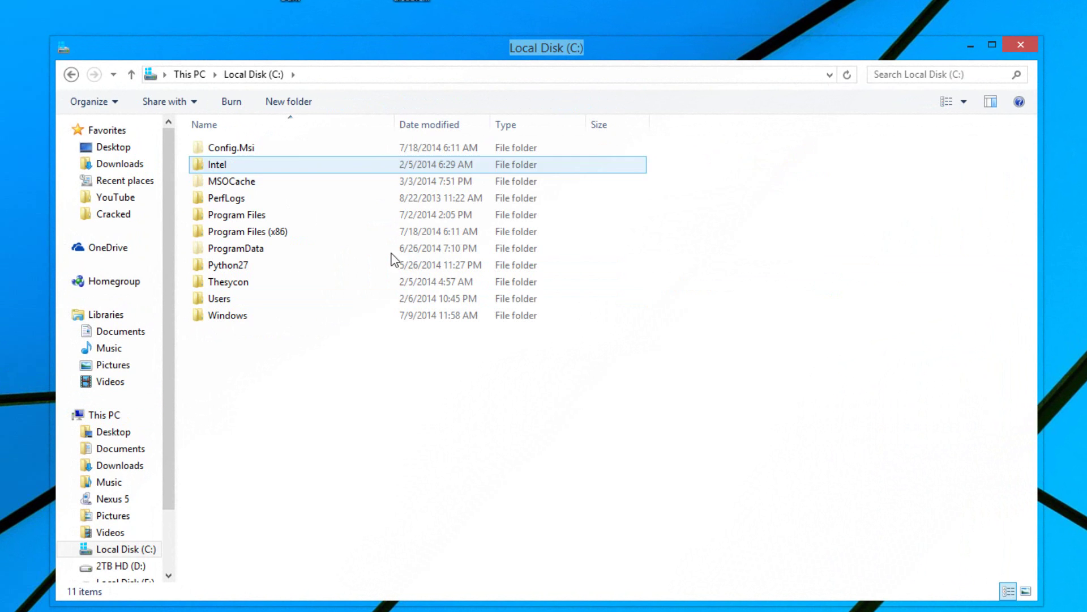
{"action": "double_click", "coordinate": [310, 321]}
{"action": "scroll", "coordinate": [310, 323], "scroll_direction": "down", "scroll_amount": 11}
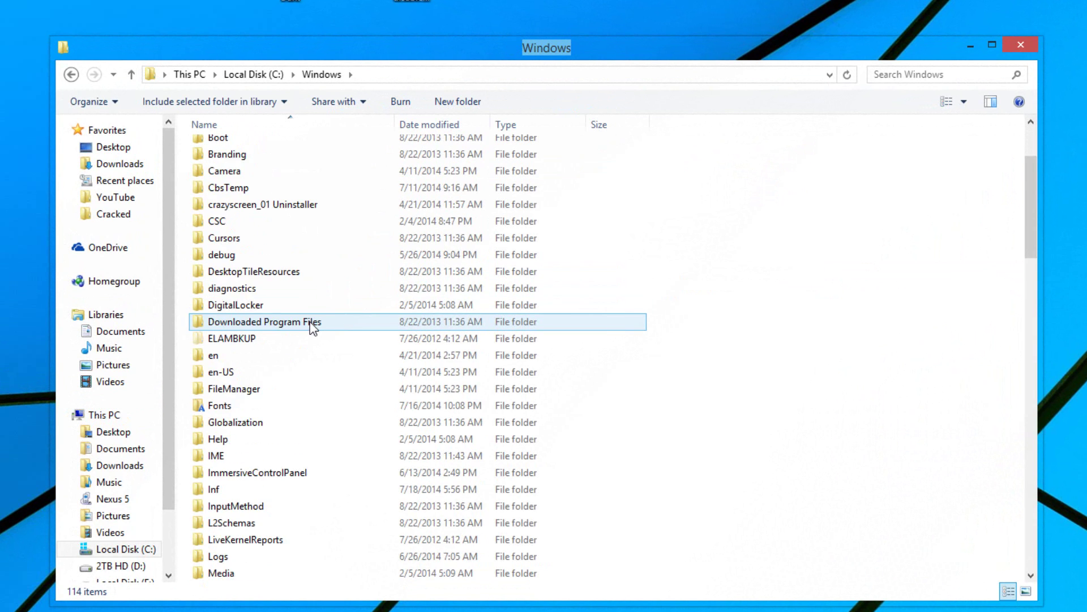
{"action": "scroll", "coordinate": [310, 322], "scroll_direction": "down", "scroll_amount": 1}
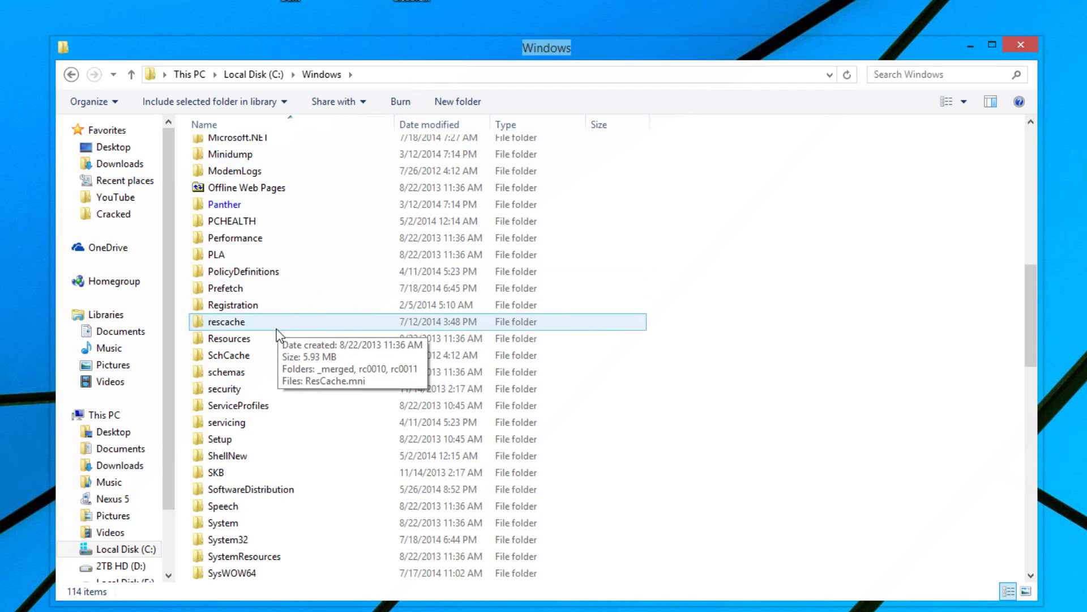
{"action": "double_click", "coordinate": [270, 342]}
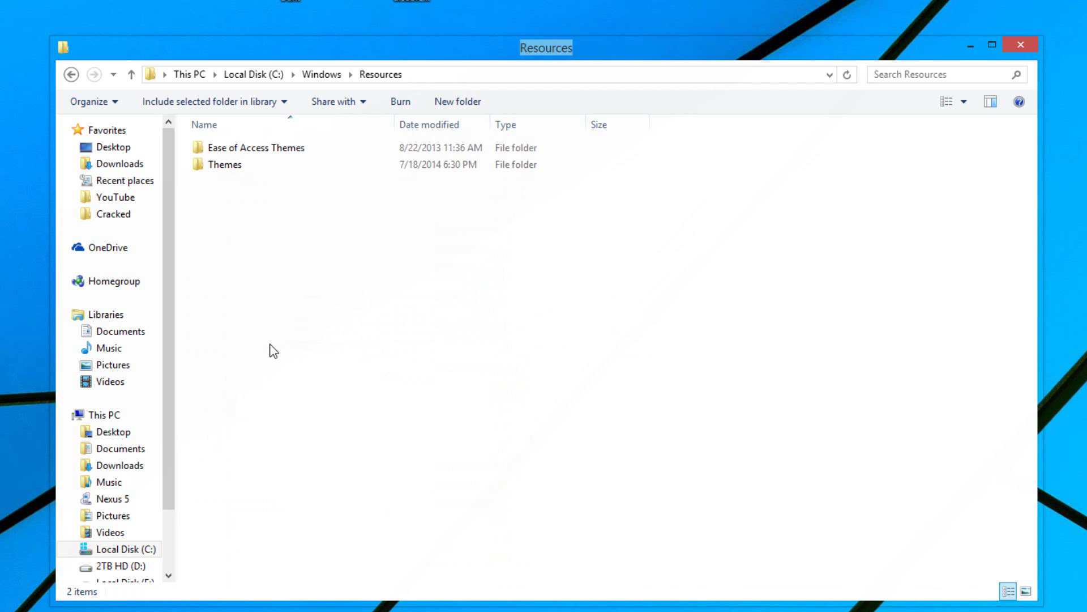
{"action": "double_click", "coordinate": [254, 167]}
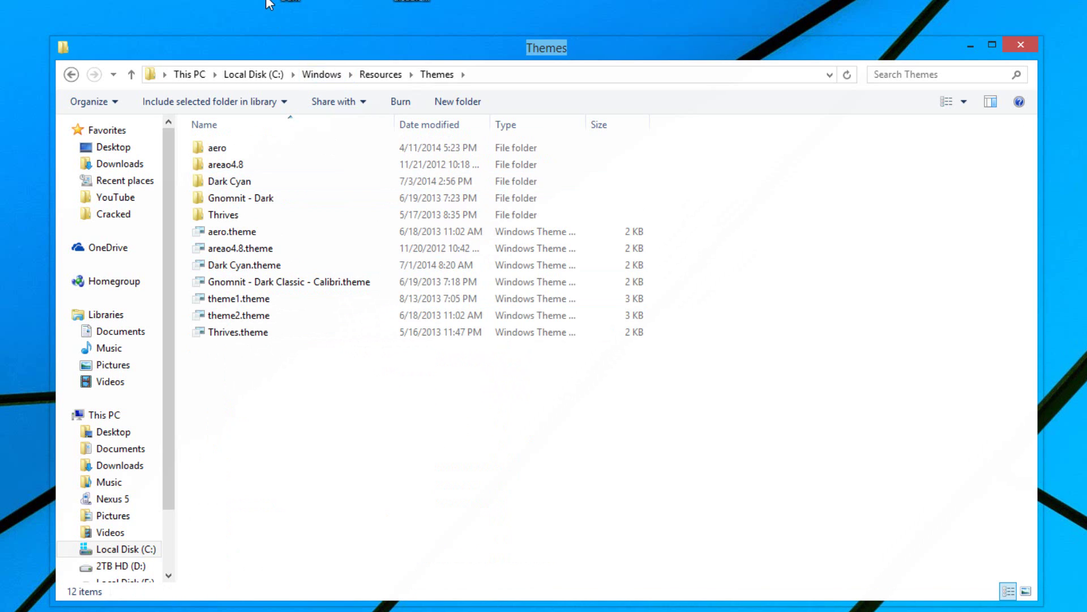
- Move the Gnomnit Dark theme files into the Themes folder, replacing the existing copies
{"action": "double_click", "coordinate": [289, 2]}
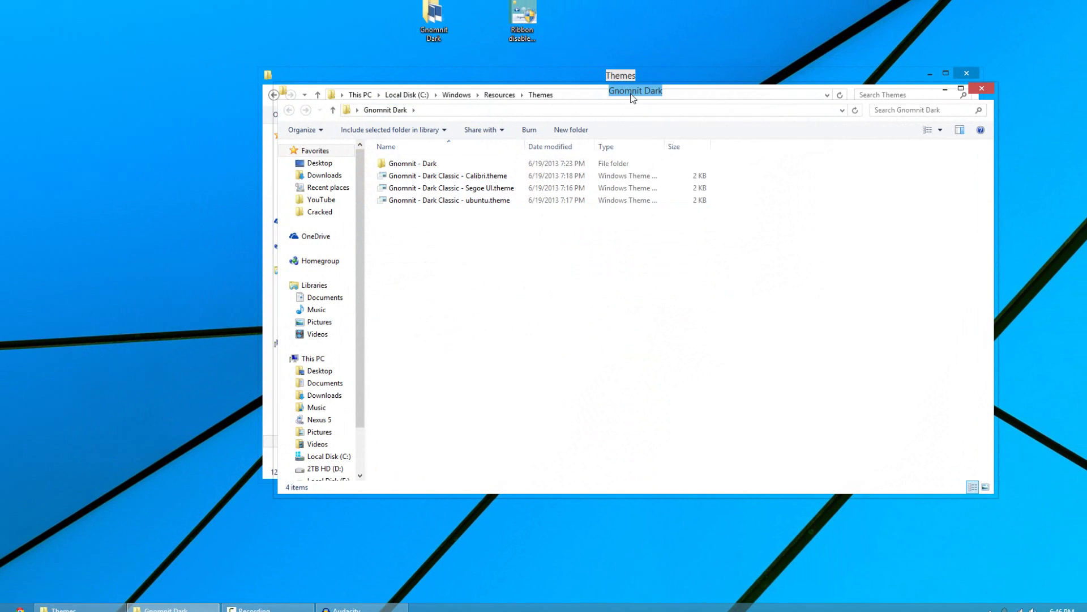
{"action": "left_click_drag", "start_coordinate": [635, 97], "coordinate": [711, 356]}
{"action": "left_click", "coordinate": [513, 448]}
{"action": "left_click_drag", "start_coordinate": [498, 423], "coordinate": [466, 315]}
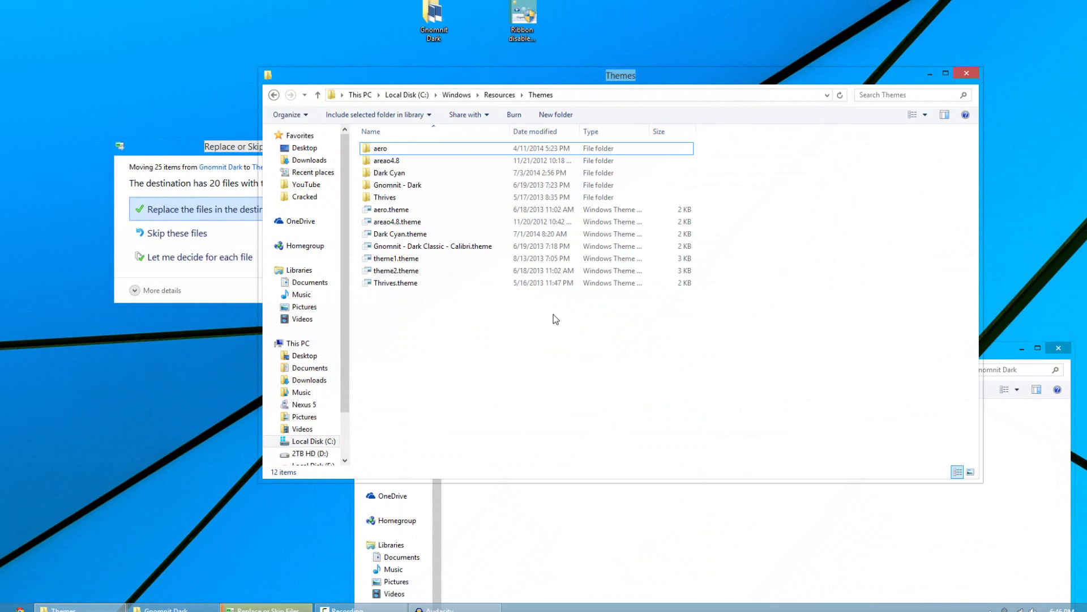
{"action": "left_click", "coordinate": [197, 169]}
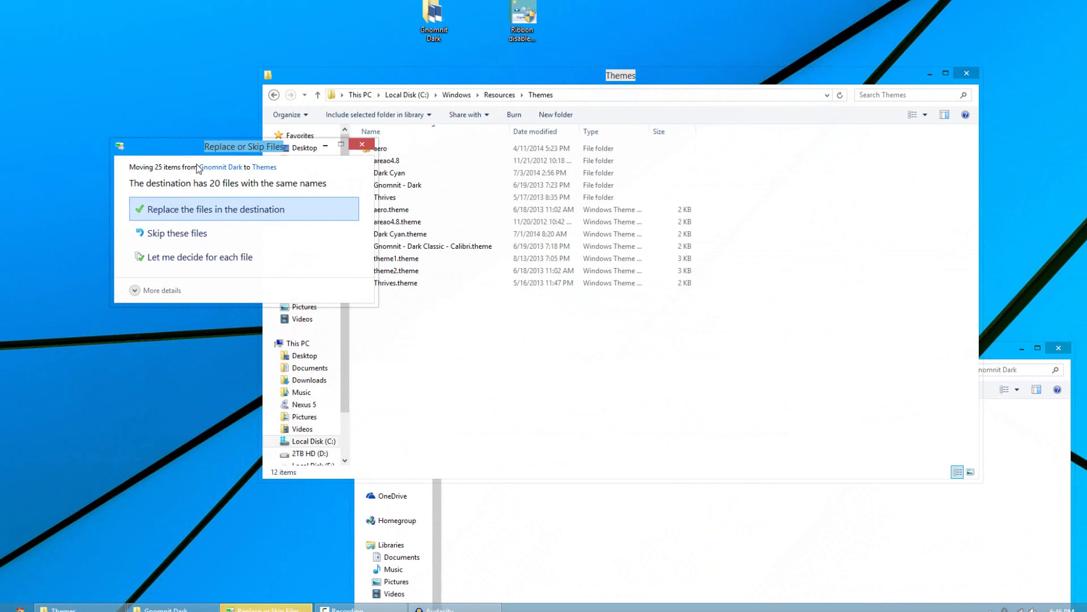
{"action": "key", "text": "Return"}
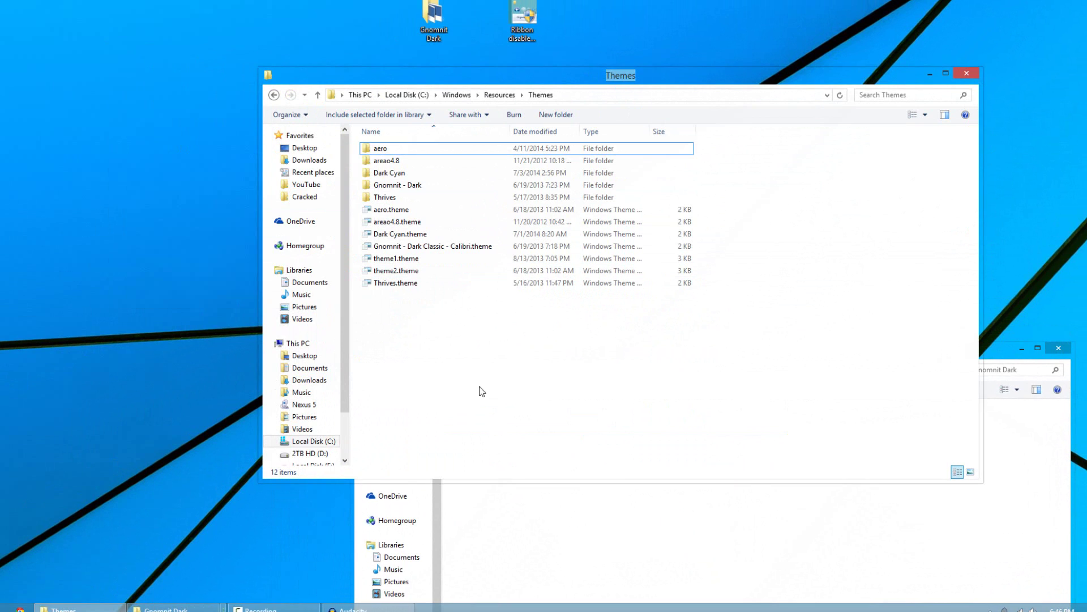
- Select the Segoe UI and ubuntu theme files in the Gnomnit Dark folder
{"action": "left_click", "coordinate": [538, 536]}
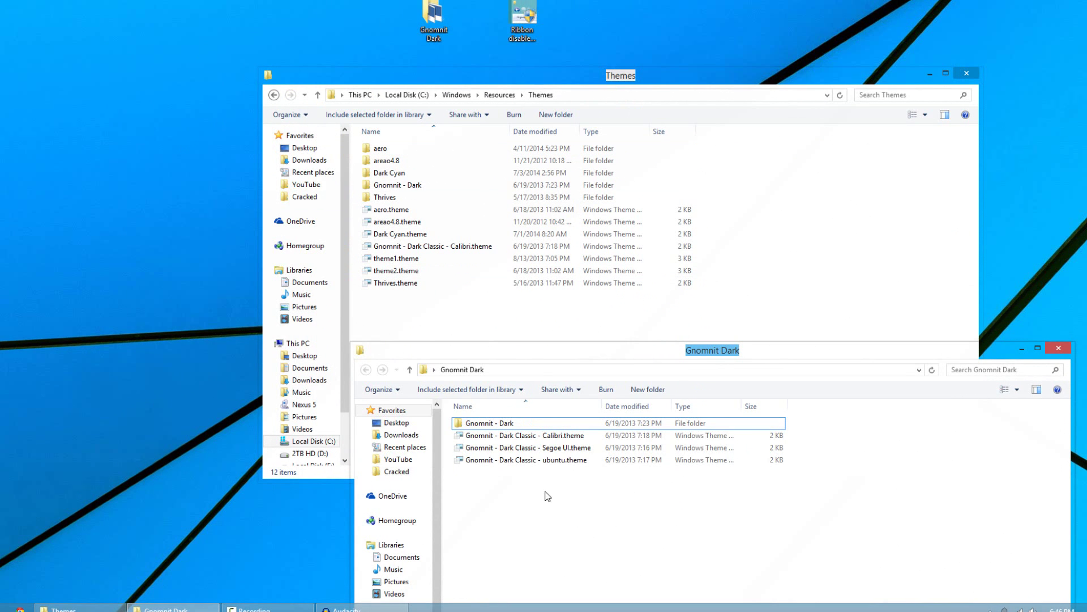
{"action": "left_click_drag", "start_coordinate": [556, 508], "coordinate": [544, 487]}
{"action": "left_click", "coordinate": [512, 340]}
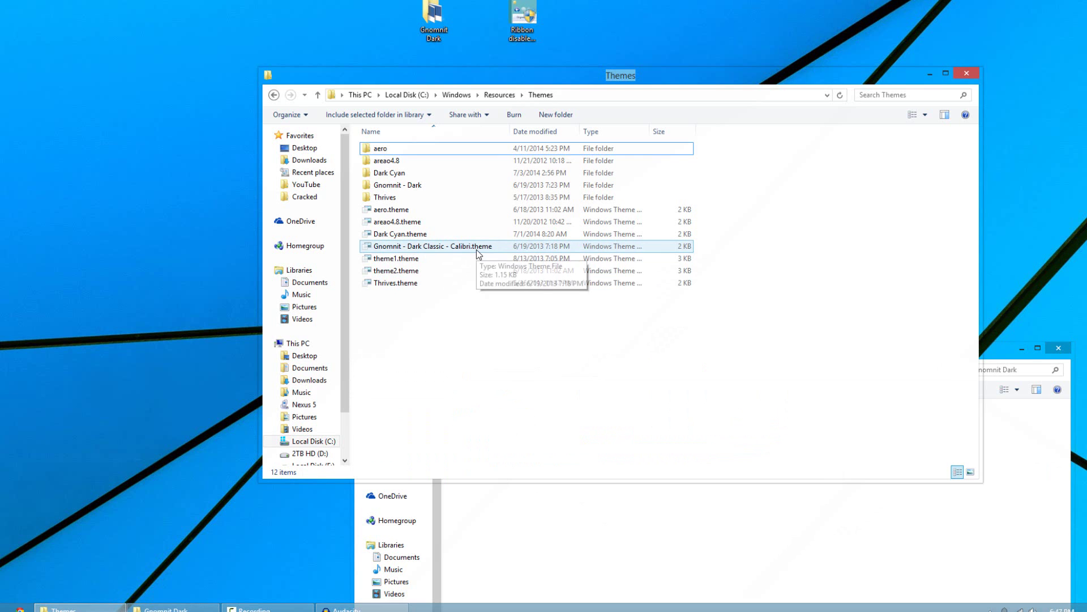
- Apply the Gnomnit - Dark Classic - Calibri theme from Personalization's installed themes
{"action": "right_click", "coordinate": [72, 253]}
{"action": "left_click", "coordinate": [104, 394]}
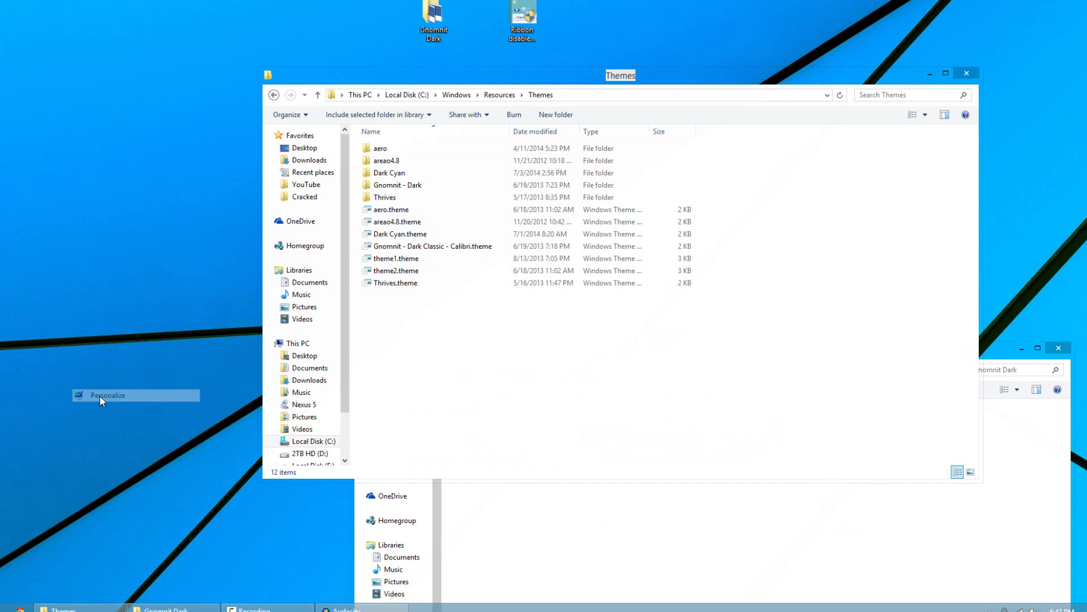
{"action": "left_click_drag", "start_coordinate": [819, 235], "coordinate": [836, 345]}
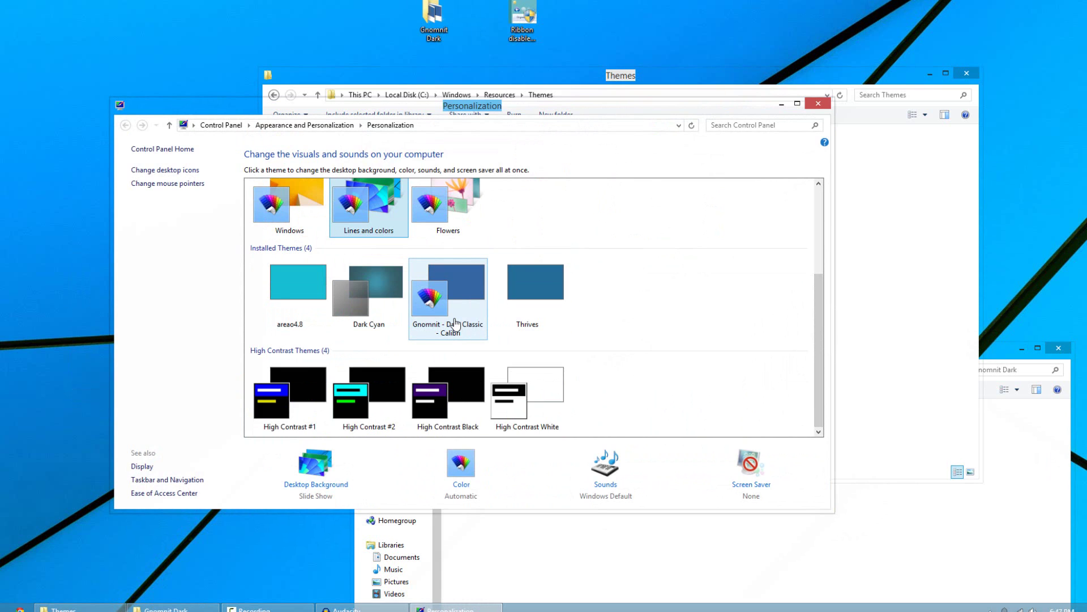
{"action": "left_click", "coordinate": [455, 323]}
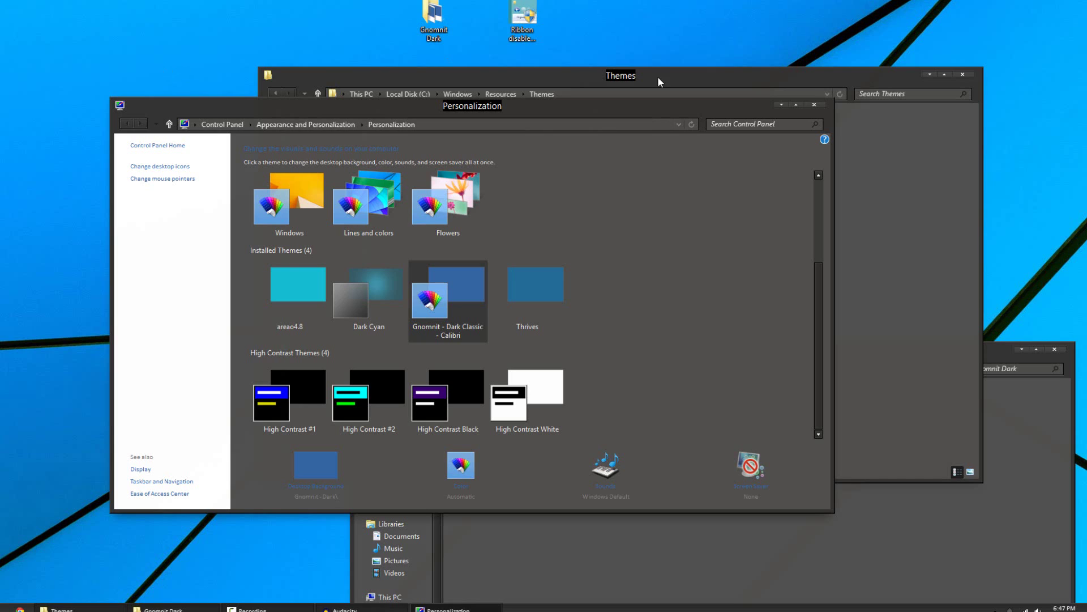
- Close the Personalization, Gnomnit Dark and Themes windows
{"action": "left_click", "coordinate": [814, 105]}
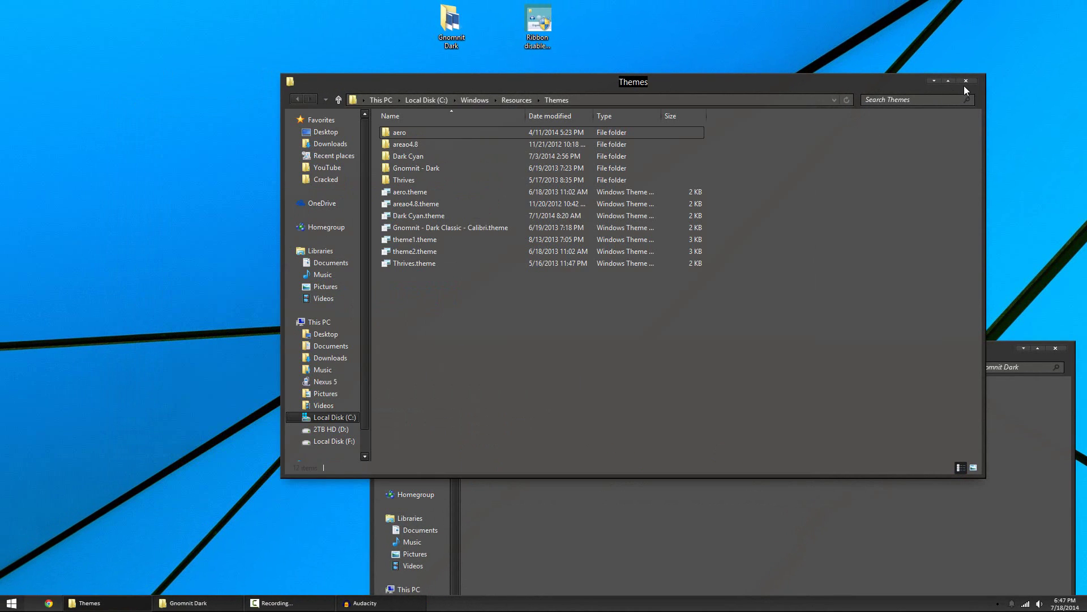
{"action": "left_click", "coordinate": [1057, 347]}
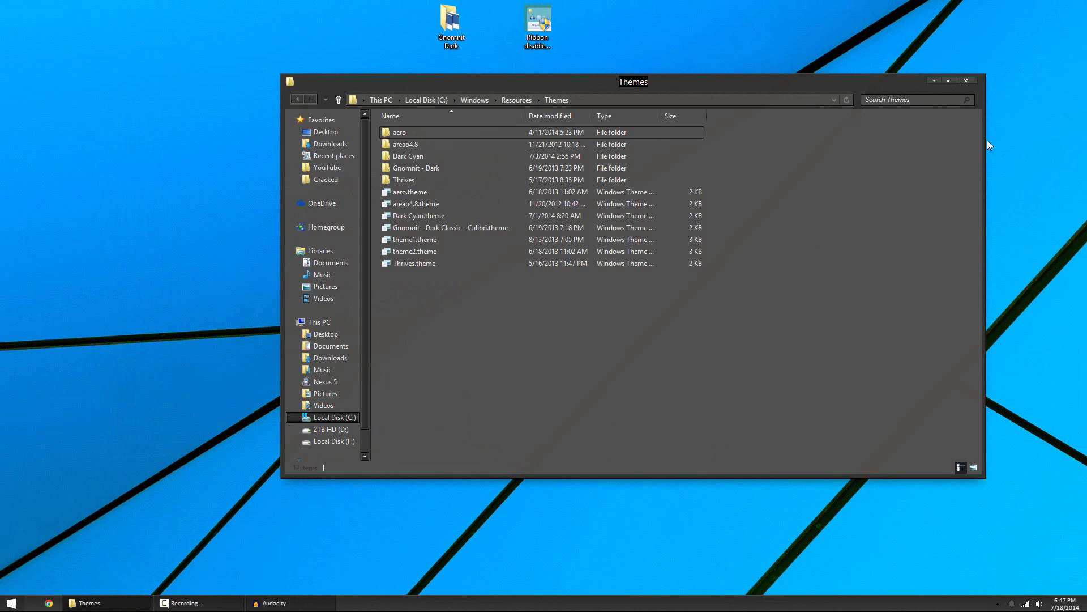
{"action": "left_click", "coordinate": [967, 80]}
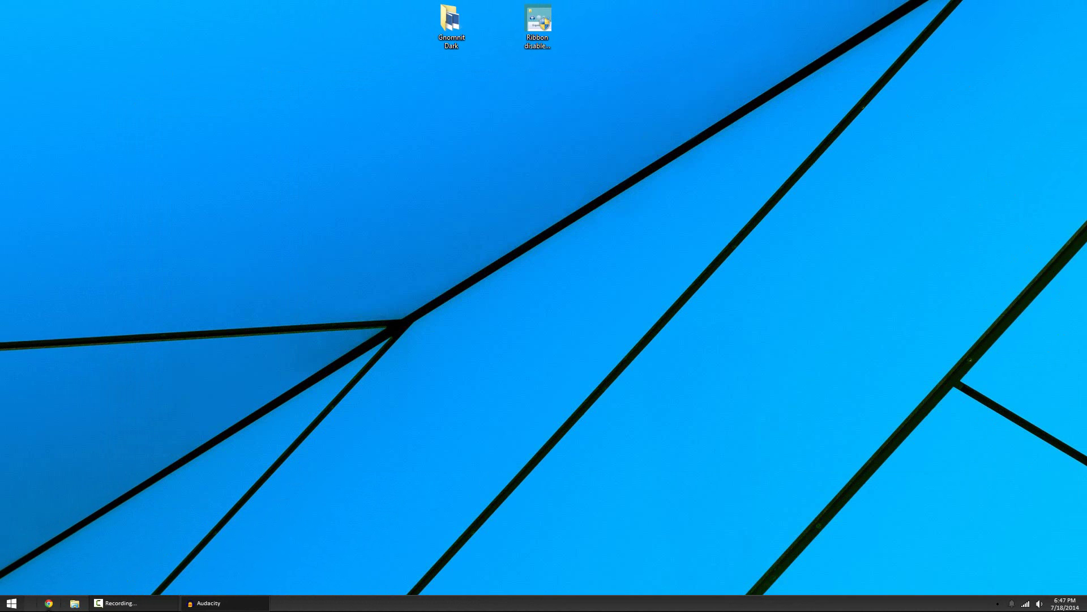
- Set Downloads\661952896.jpg as the desktop background, then close Explorer
{"action": "left_click", "coordinate": [74, 604]}
{"action": "left_click", "coordinate": [419, 259]}
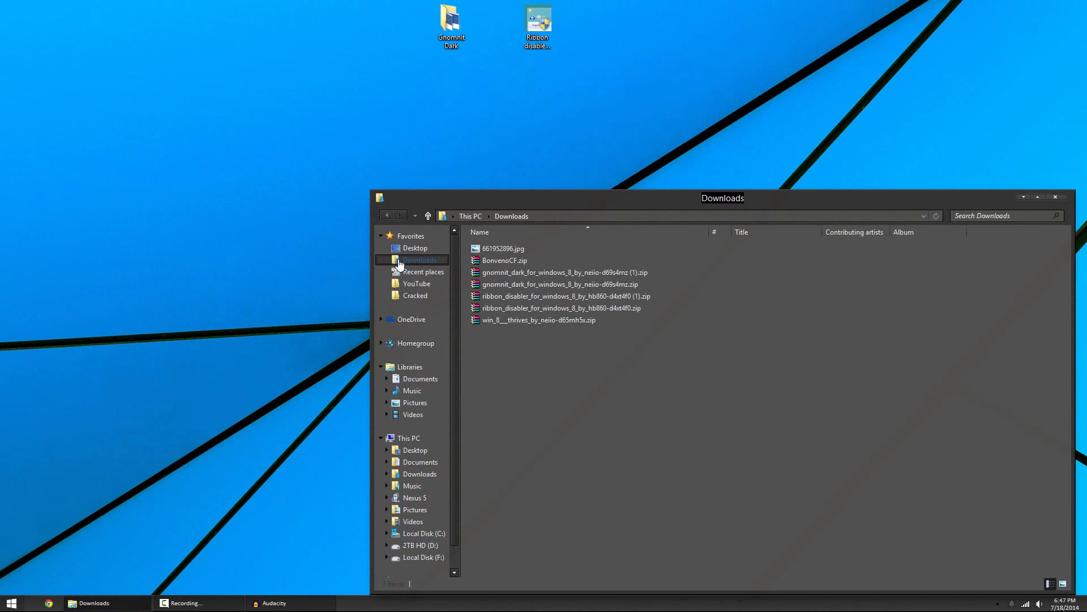
{"action": "right_click", "coordinate": [495, 254]}
{"action": "left_click", "coordinate": [490, 246]}
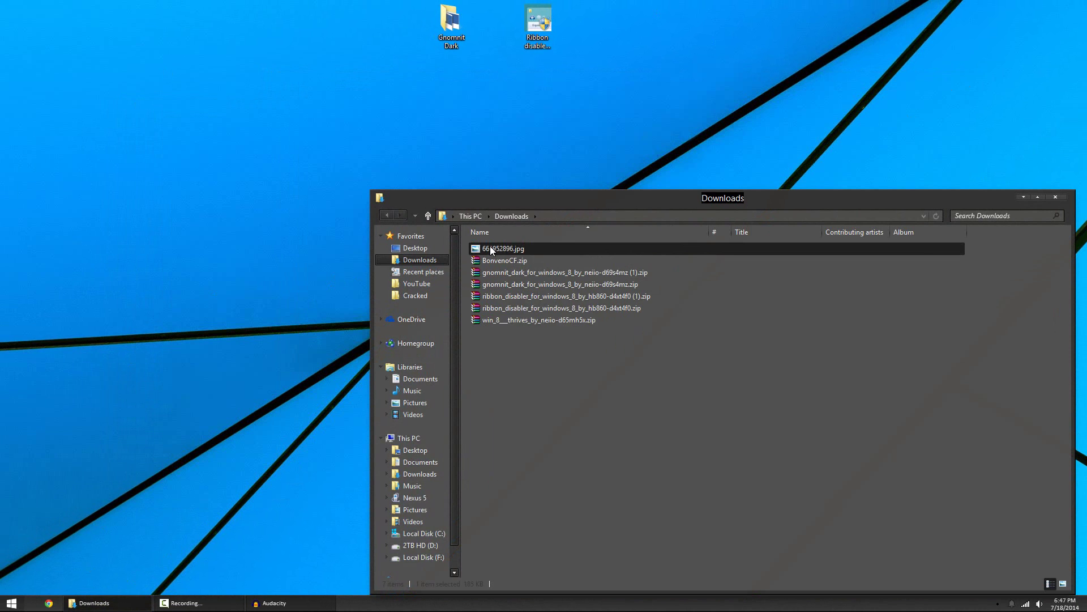
{"action": "right_click", "coordinate": [490, 246]}
{"action": "left_click", "coordinate": [521, 266]}
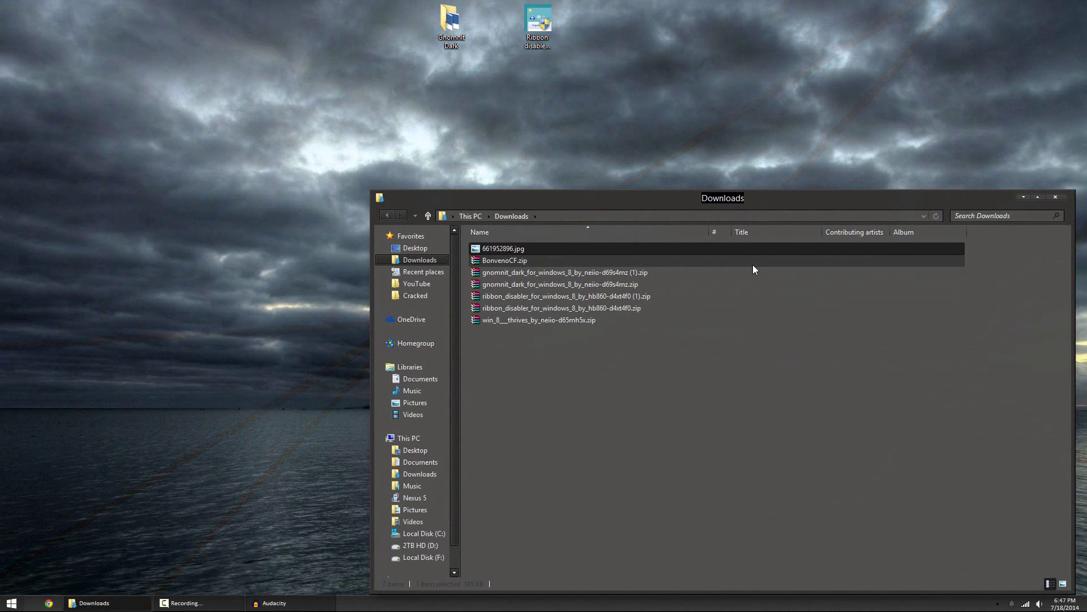
{"action": "left_click", "coordinate": [1055, 196]}
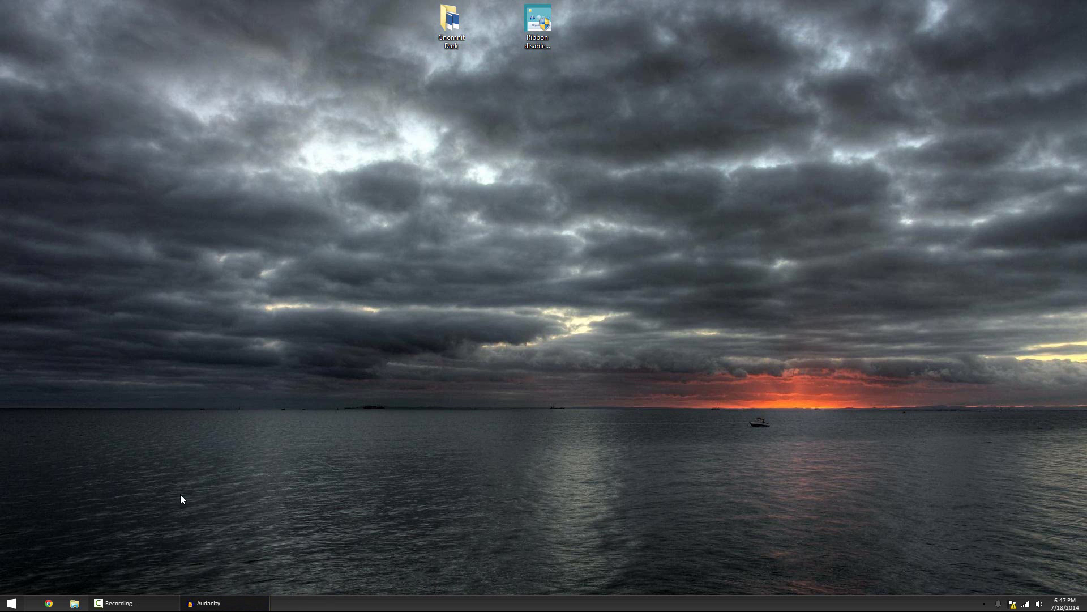
{"action": "left_click", "coordinate": [74, 603]}
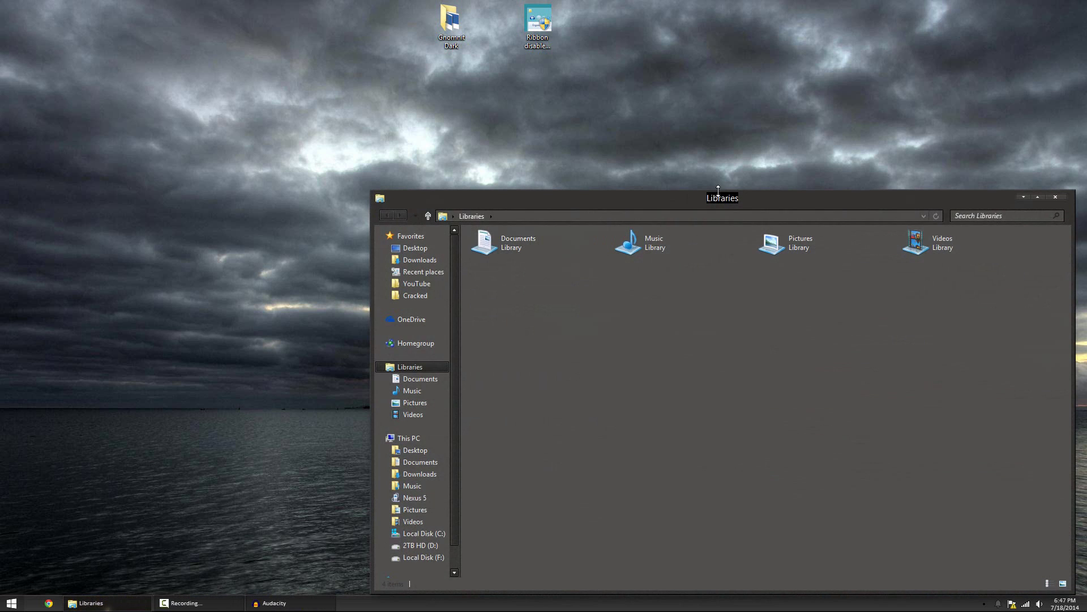
{"action": "left_click_drag", "start_coordinate": [718, 191], "coordinate": [489, 83]}
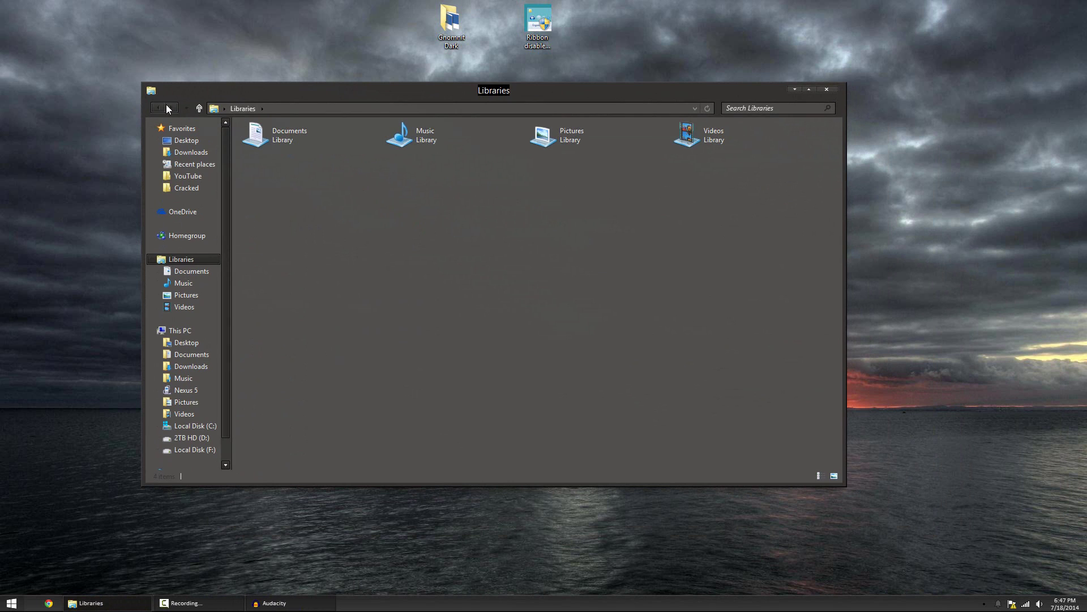
{"action": "scroll", "coordinate": [224, 148], "scroll_direction": "down", "scroll_amount": 1}
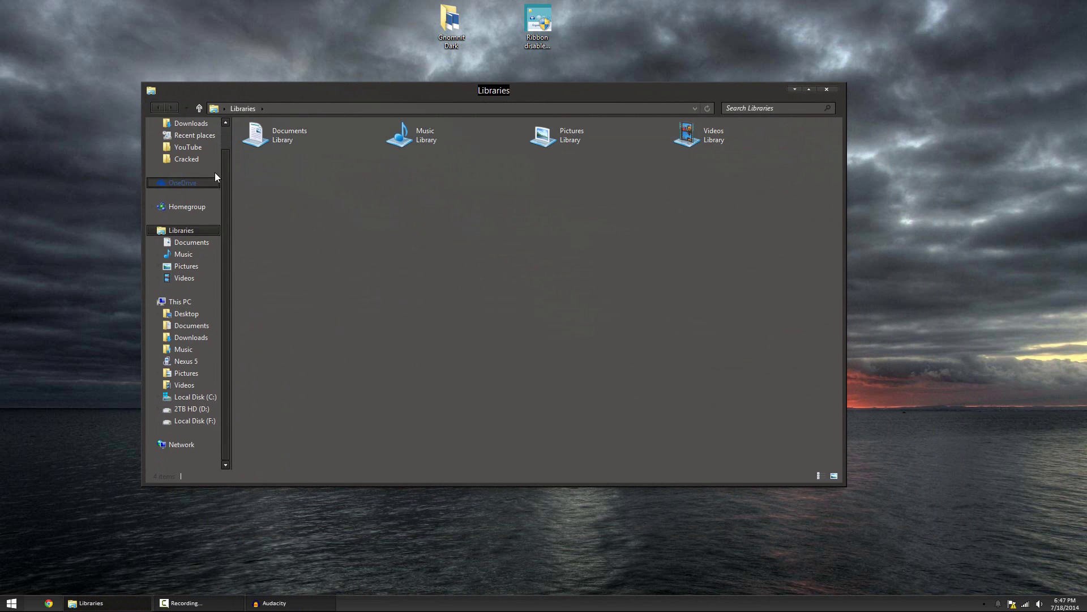
{"action": "double_click", "coordinate": [301, 131]}
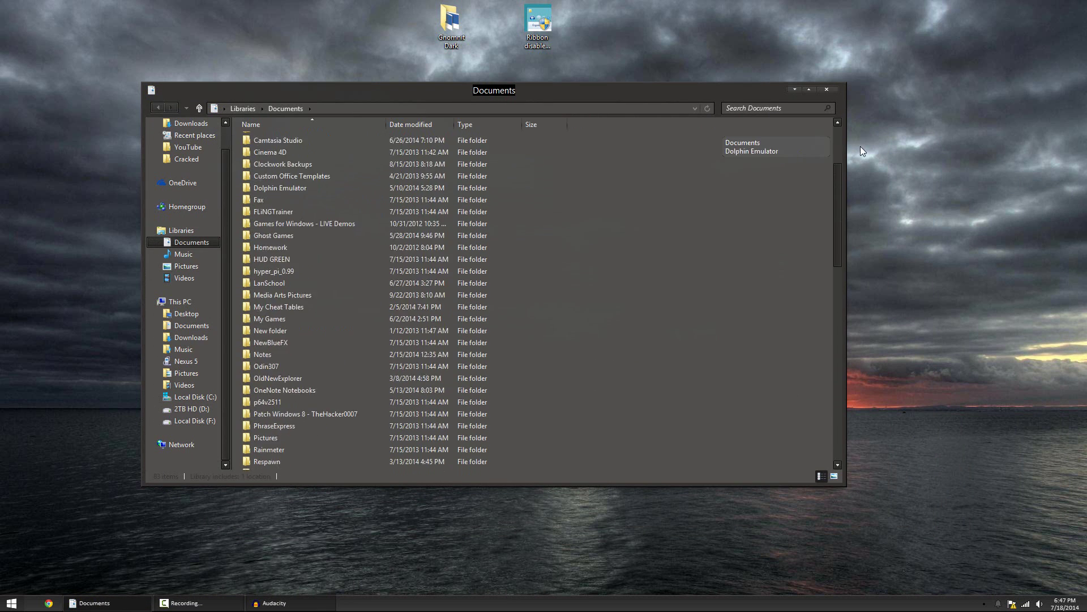
{"action": "left_click", "coordinate": [181, 230]}
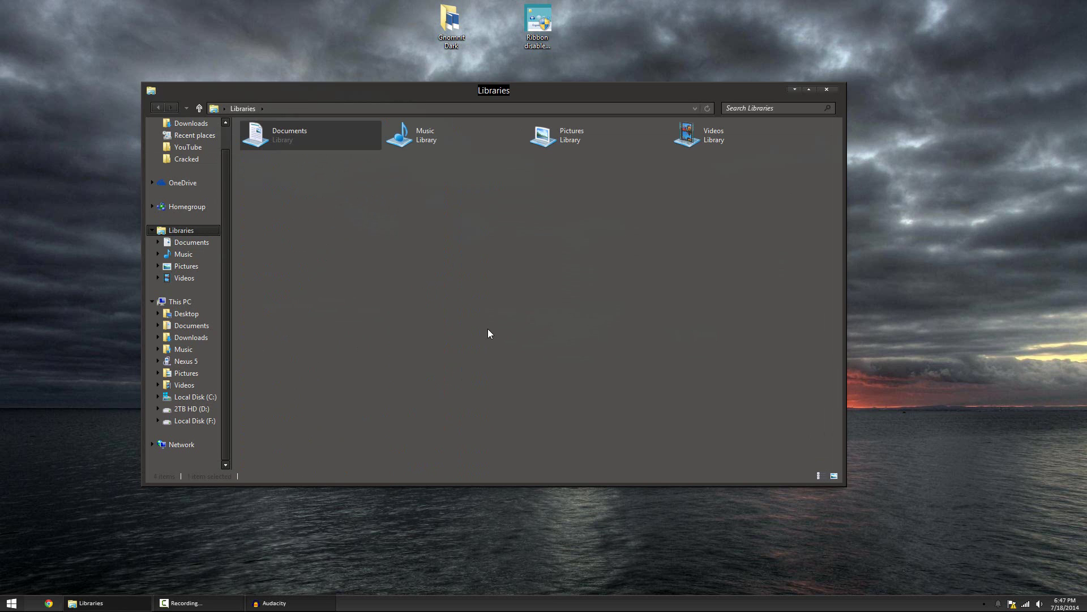
{"action": "left_click", "coordinate": [835, 91]}
- In Personalization, try the default Windows theme, then reapply the dark Unsaved Theme
{"action": "right_click", "coordinate": [547, 221]}
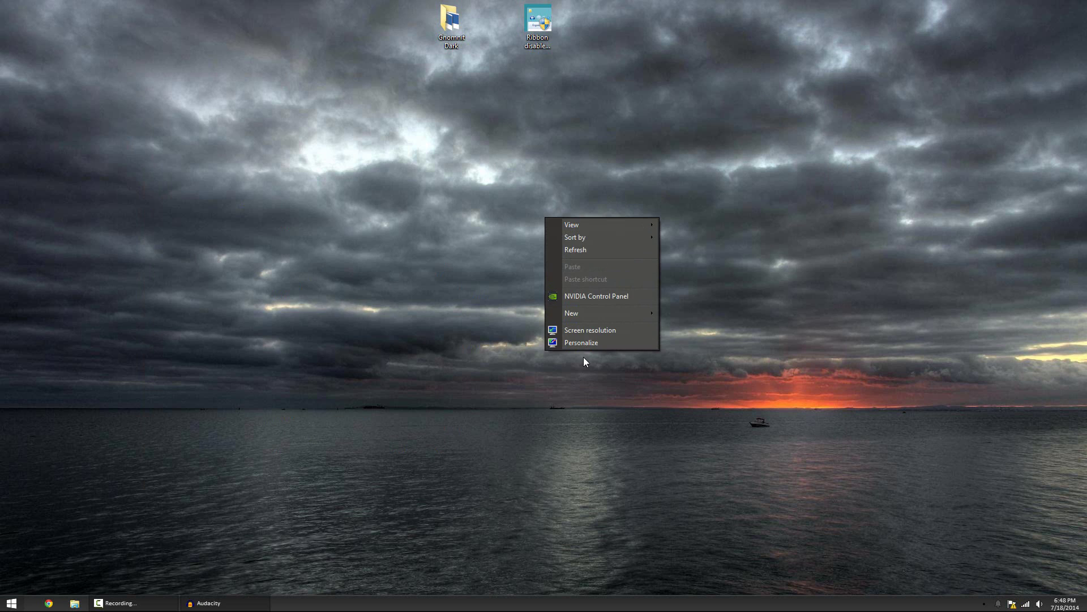
{"action": "left_click", "coordinate": [584, 343]}
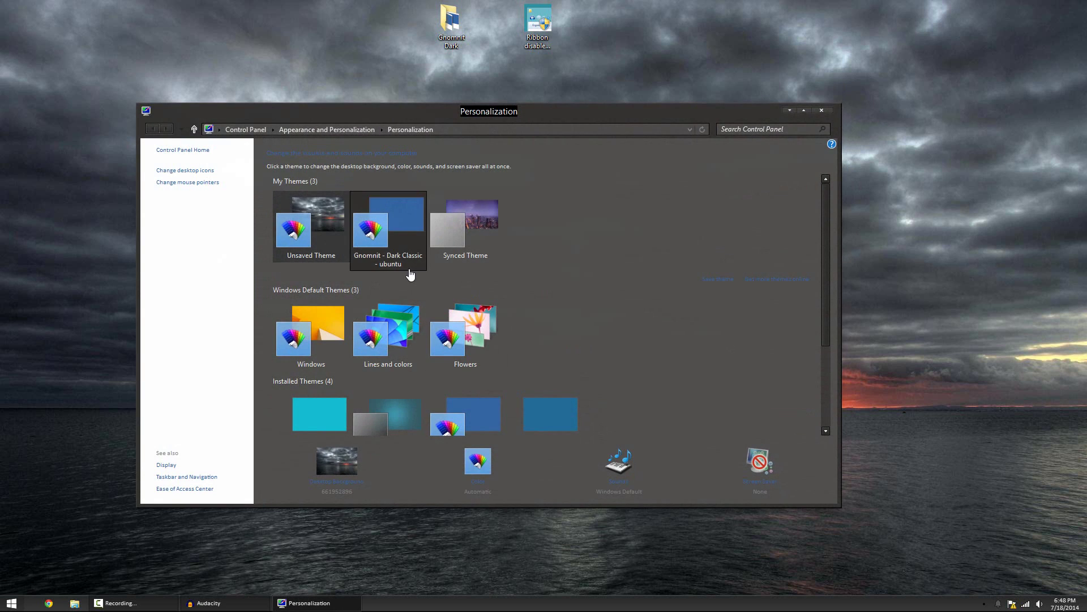
{"action": "left_click", "coordinate": [275, 332]}
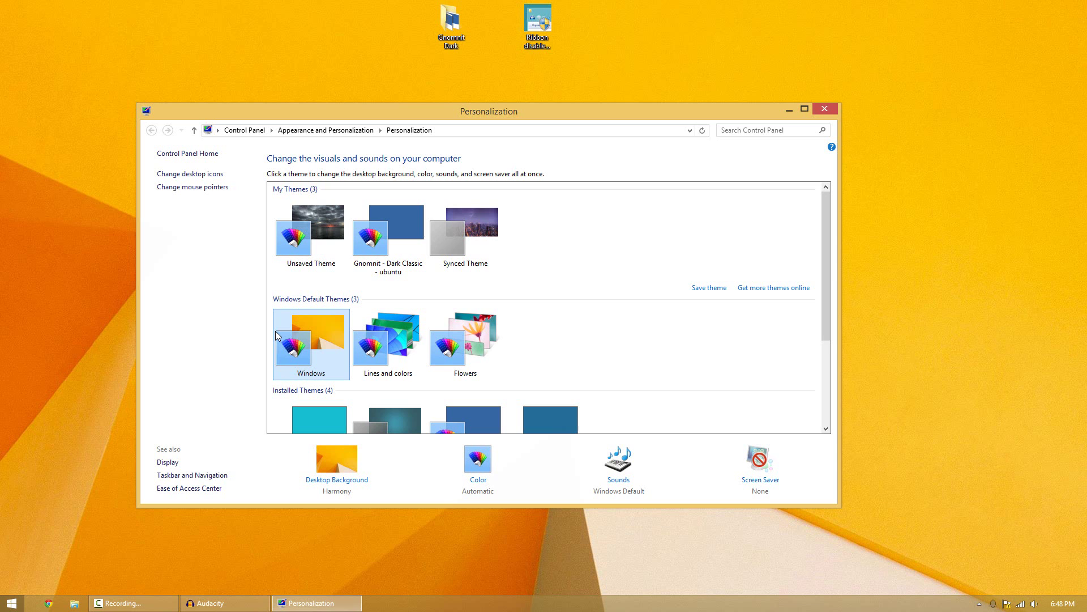
{"action": "left_click", "coordinate": [319, 264]}
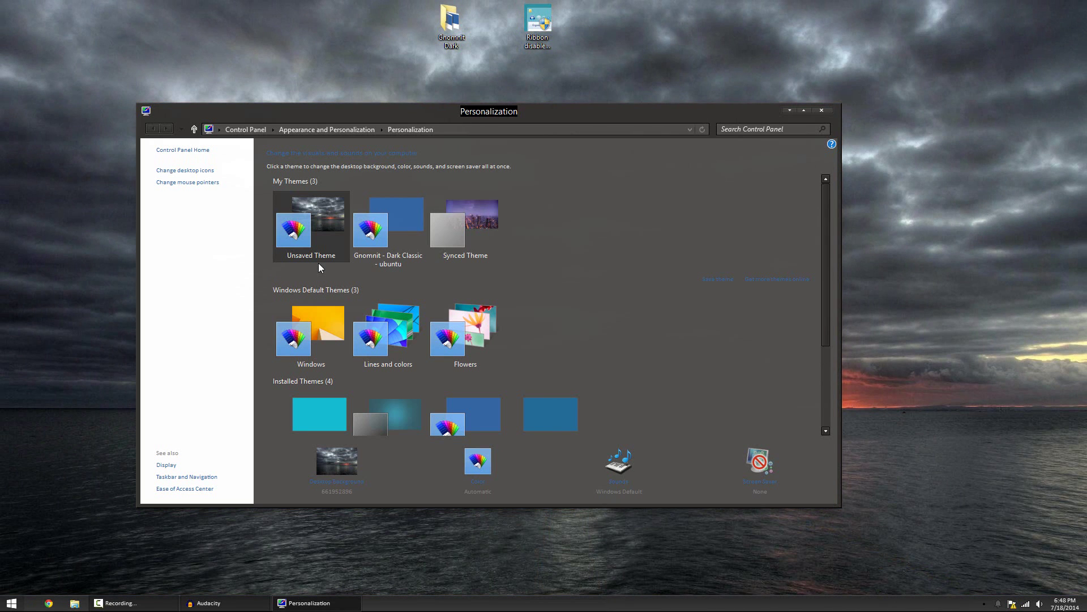